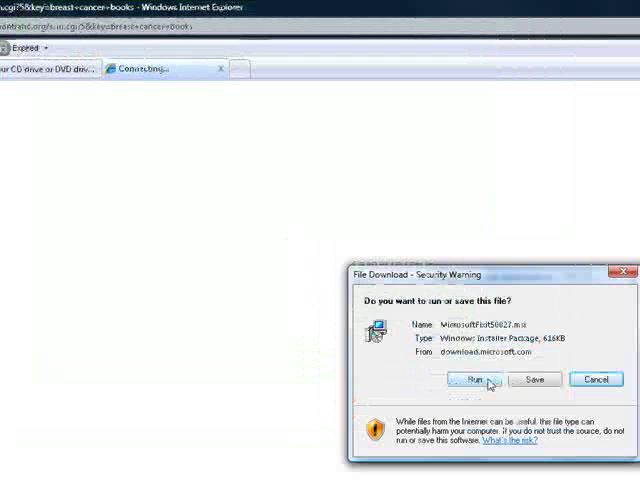
Step: Run the downloaded MicrosoftFixit50027.msi package and close the leftover Connecting tab
left_click(483, 384)
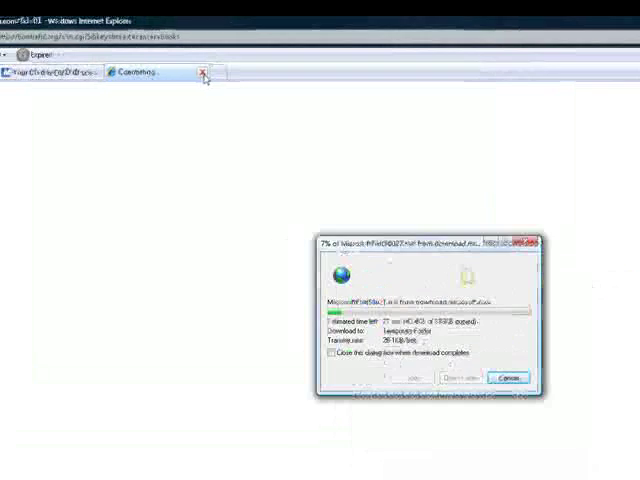
left_click(203, 74)
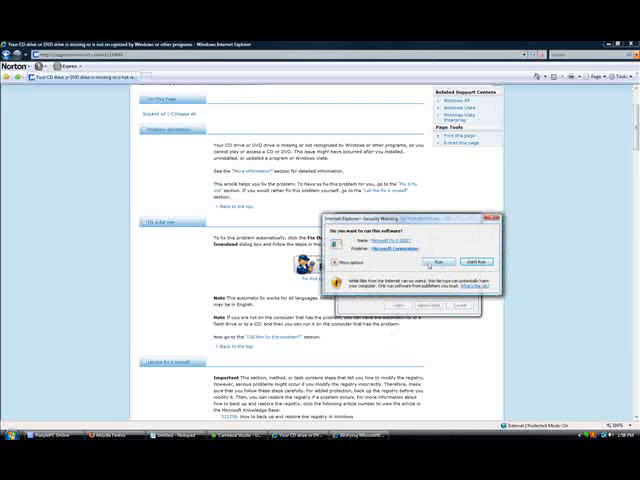
Step: Allow Fix it 50027 to run, agree to its license, then cancel and confirm quitting the wizard
left_click(437, 263)
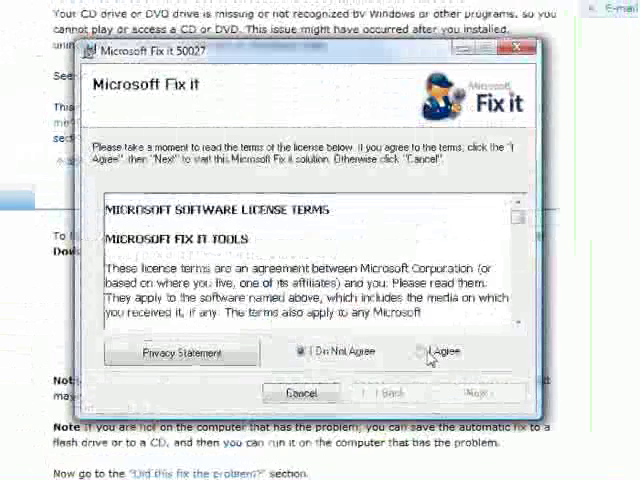
left_click(421, 351)
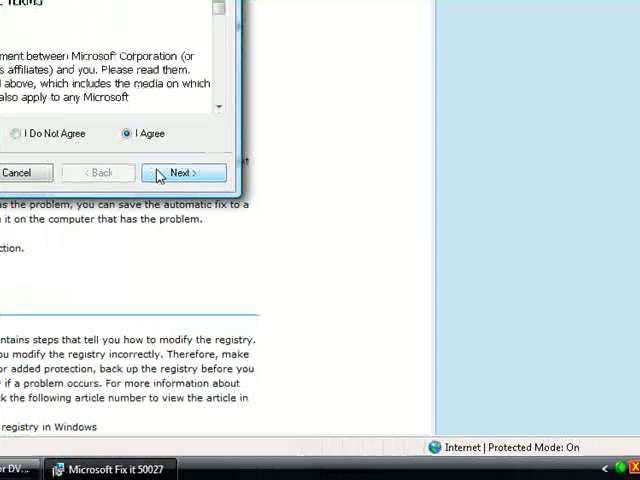
left_click(28, 174)
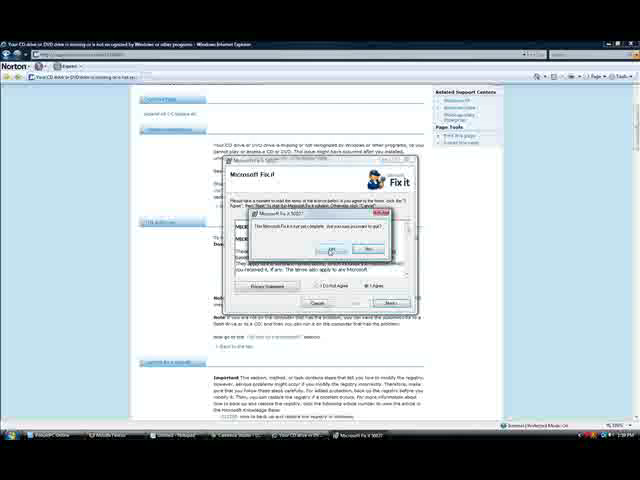
left_click(78, 72)
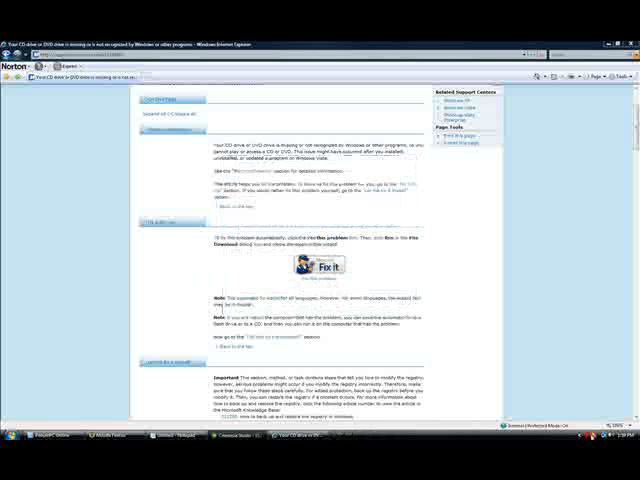